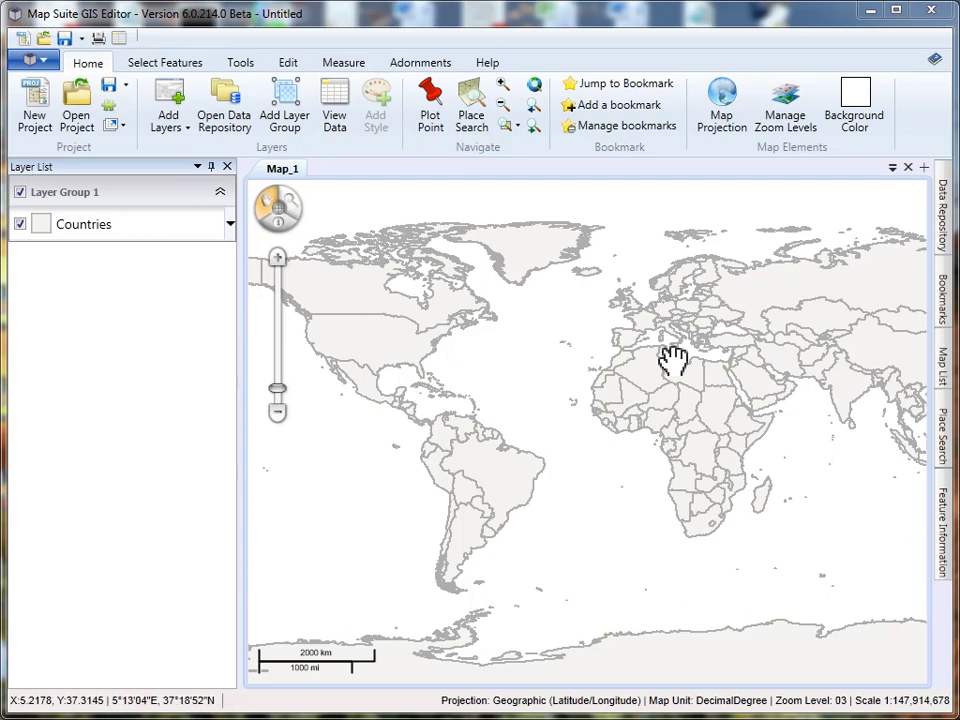
Add a Class Break Style to the Countries layer and name it PopulationStyle
left_click_drag(707, 368, 696, 358)
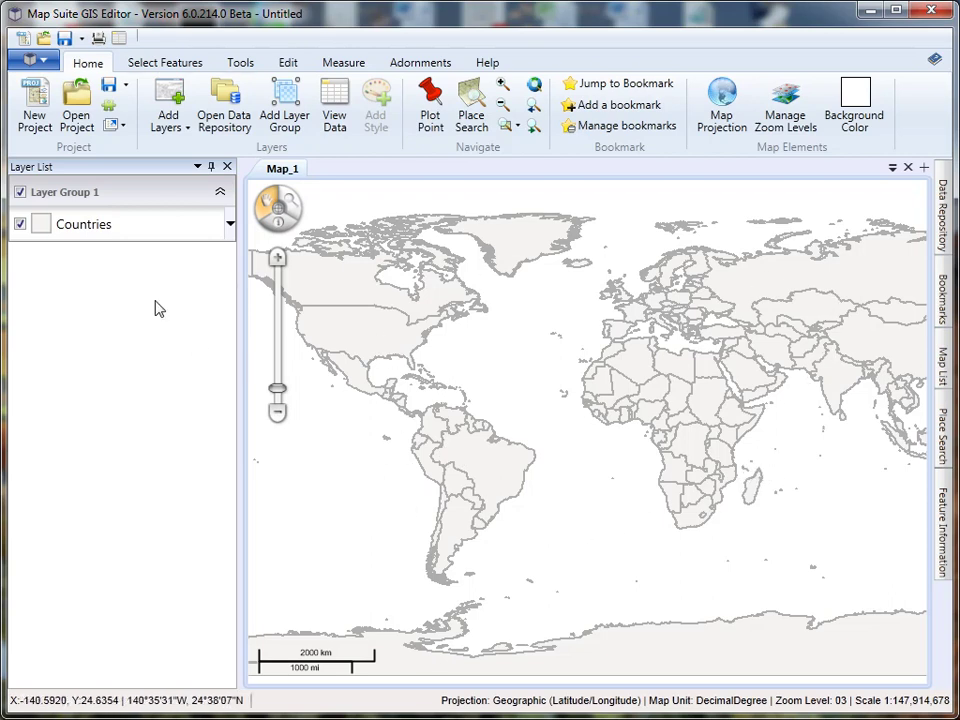
left_click(230, 227)
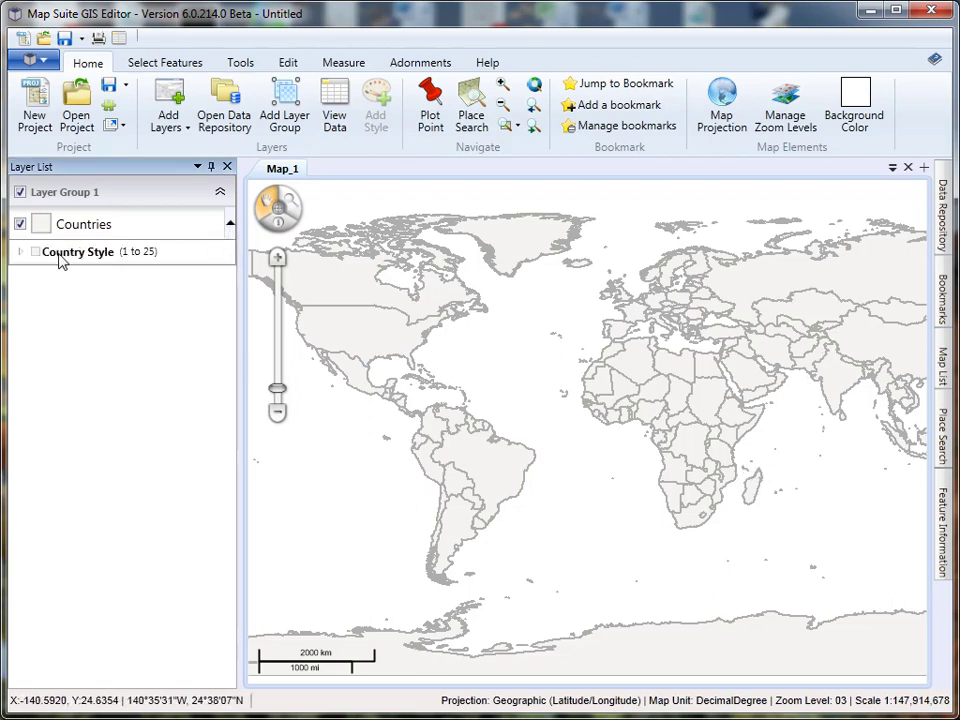
right_click(47, 225)
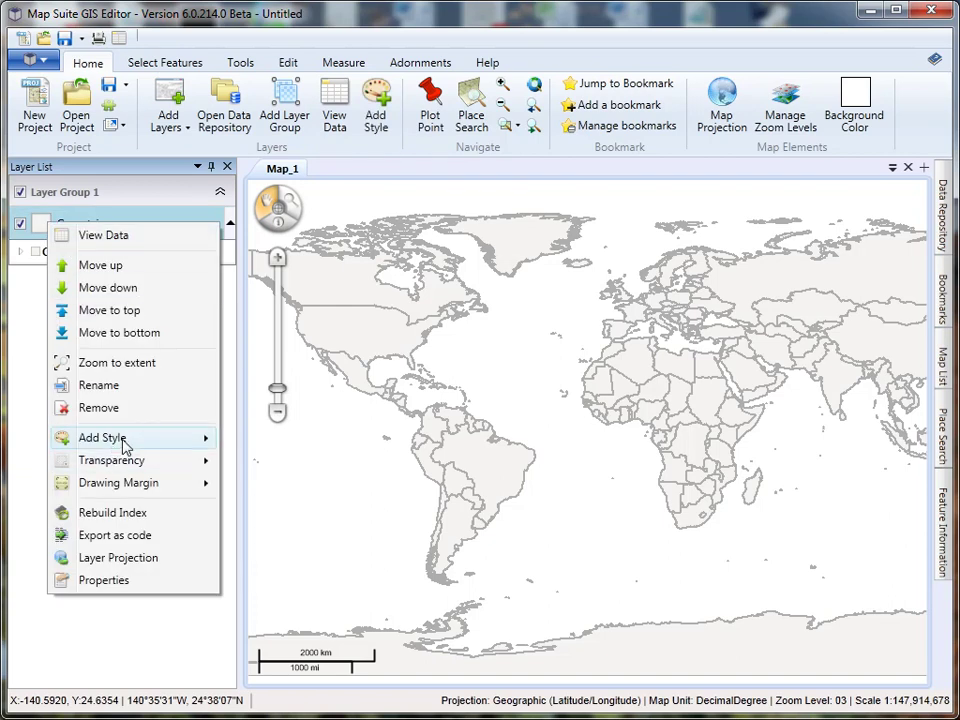
left_click(288, 486)
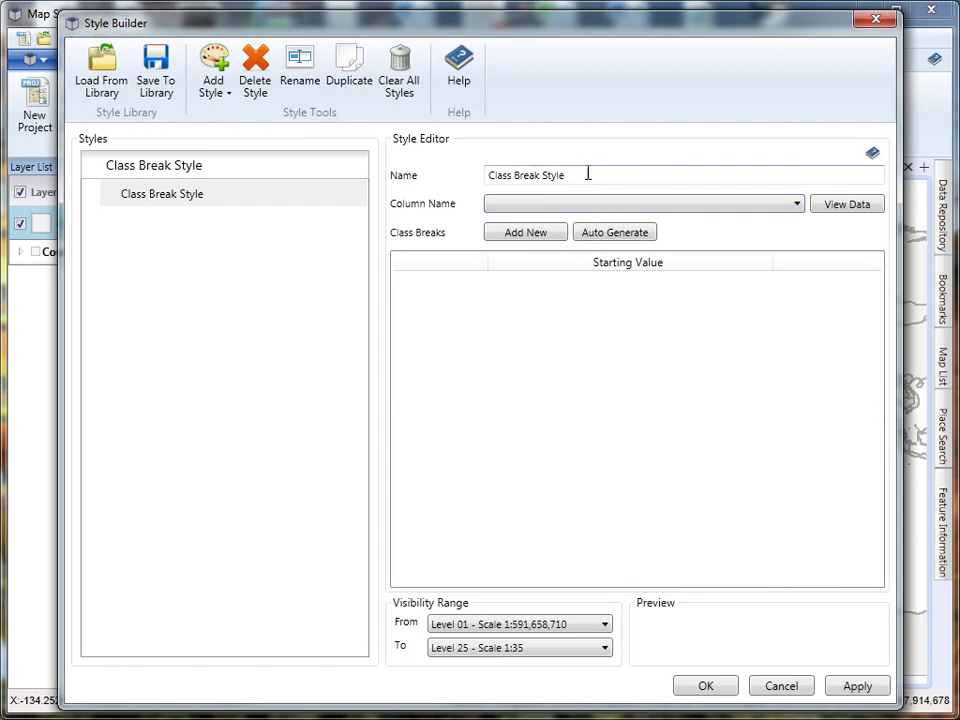
left_click_drag(585, 175, 429, 170)
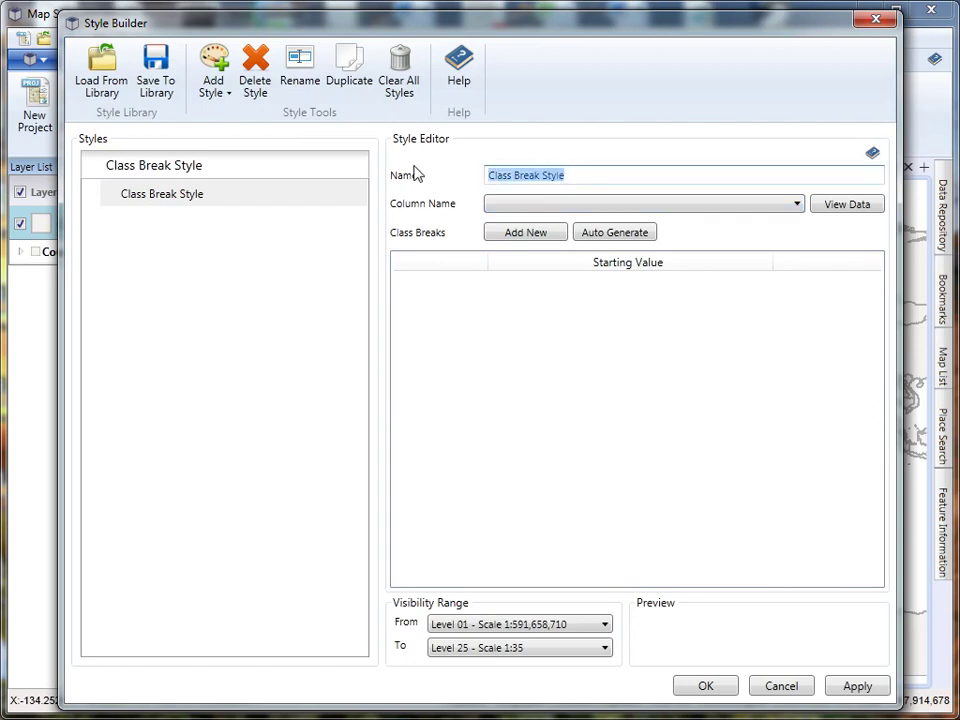
type("PopulationStyle")
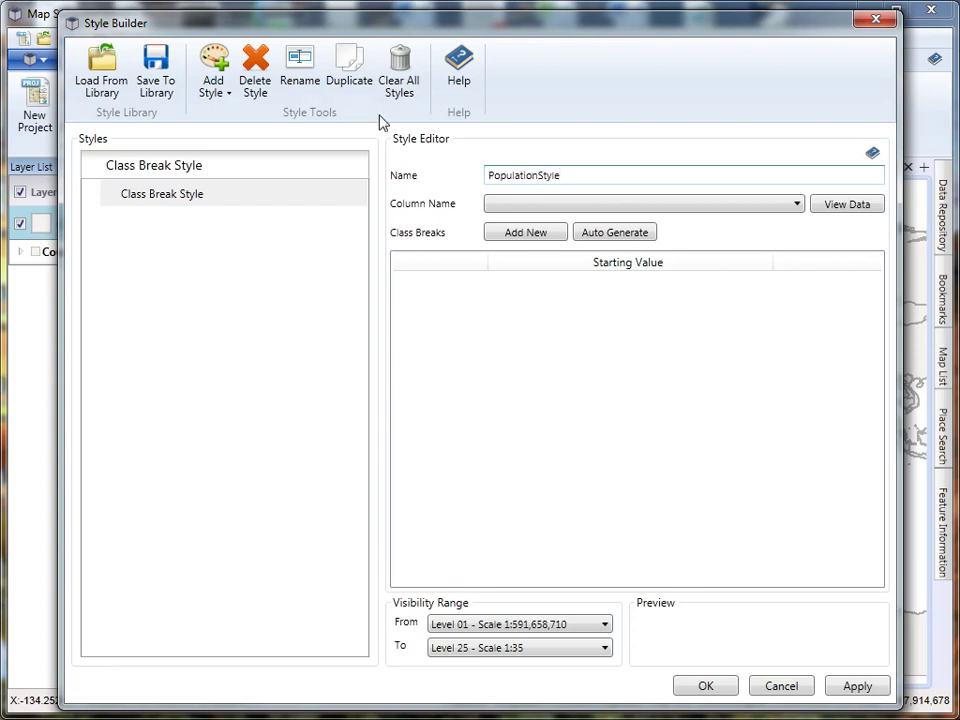
Base the class breaks on the POP_CNTRY column and view the layer's data
left_click(651, 205)
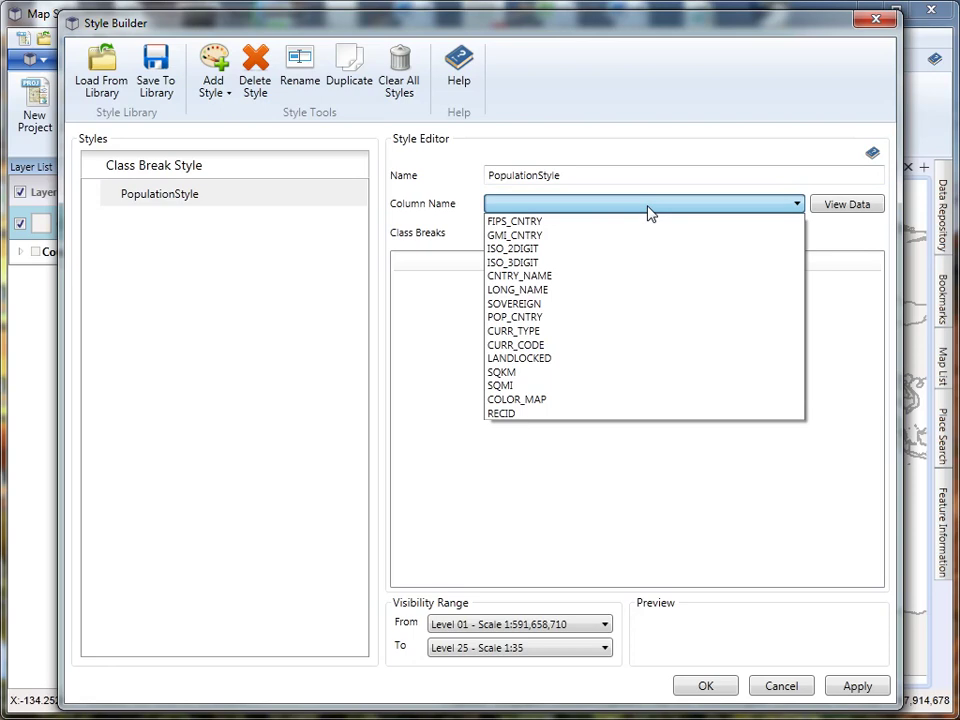
left_click(615, 317)
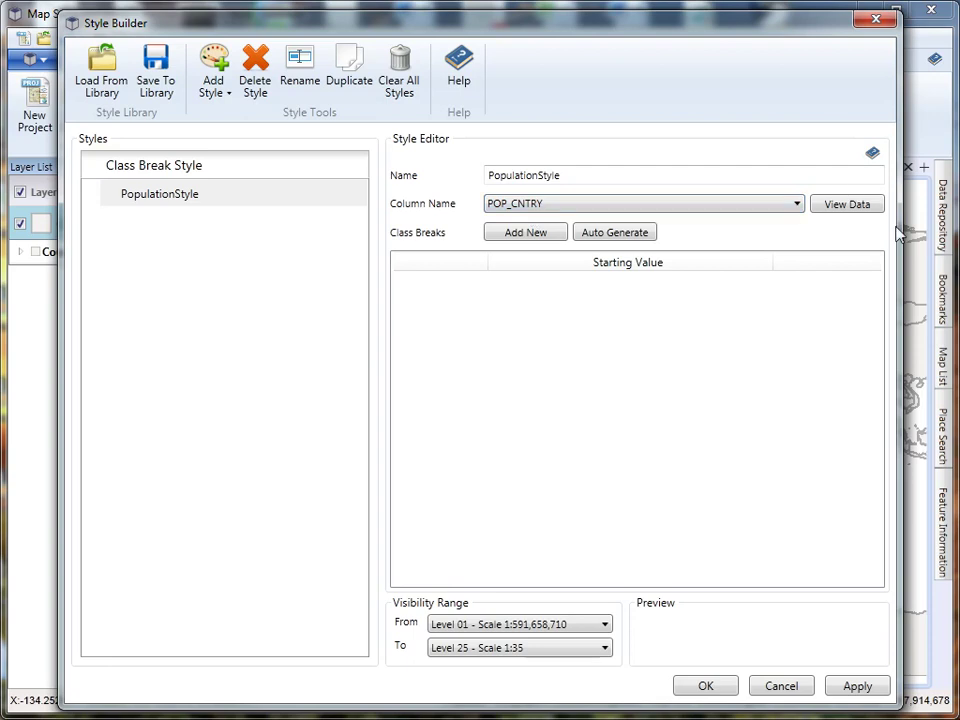
left_click(855, 206)
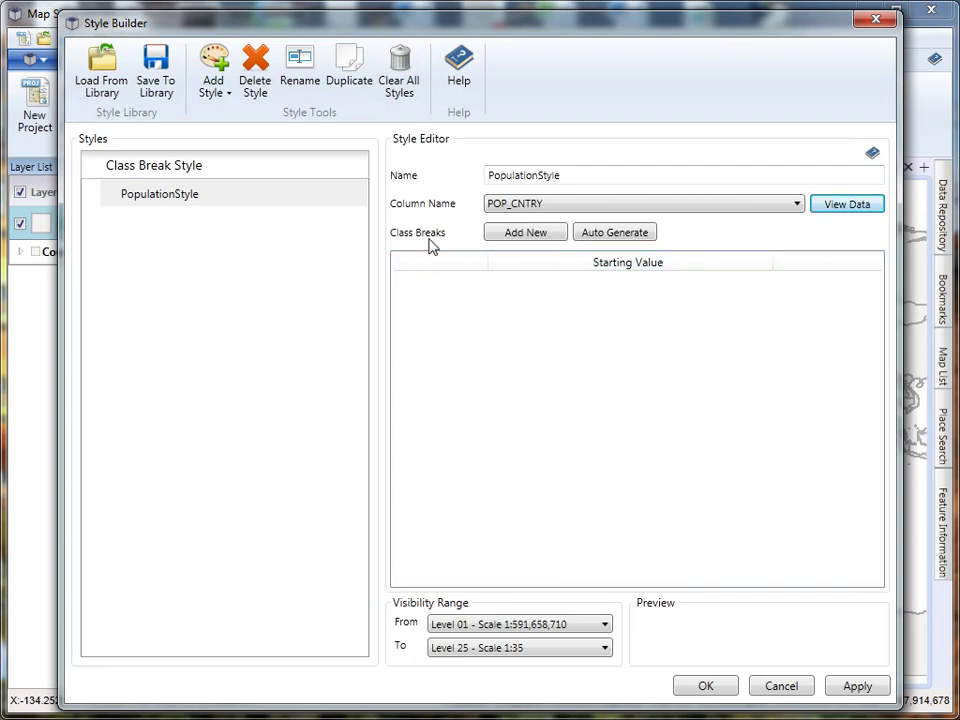
Manually add two class breaks with starting values 1000000 and 2000000
left_click(508, 236)
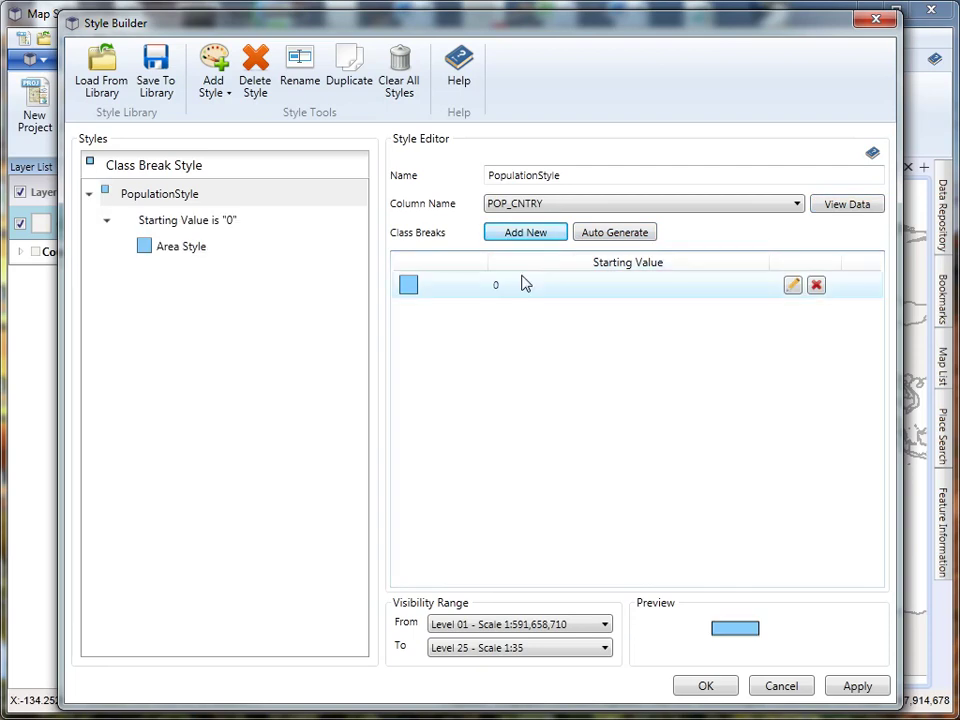
left_click(500, 288)
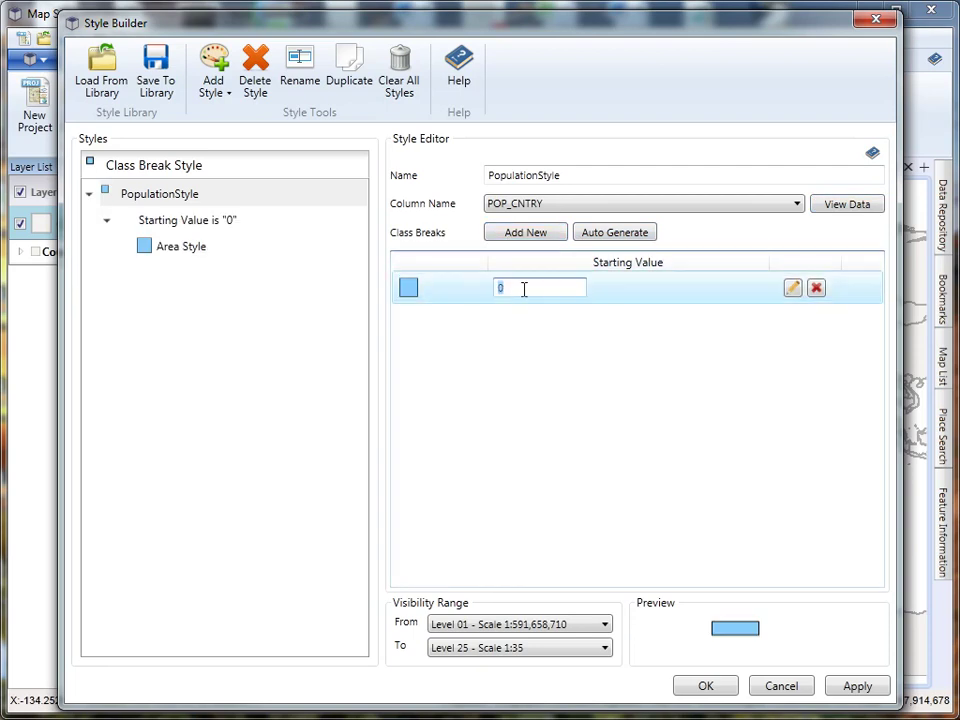
left_click_drag(516, 289, 468, 285)
type("1000000")
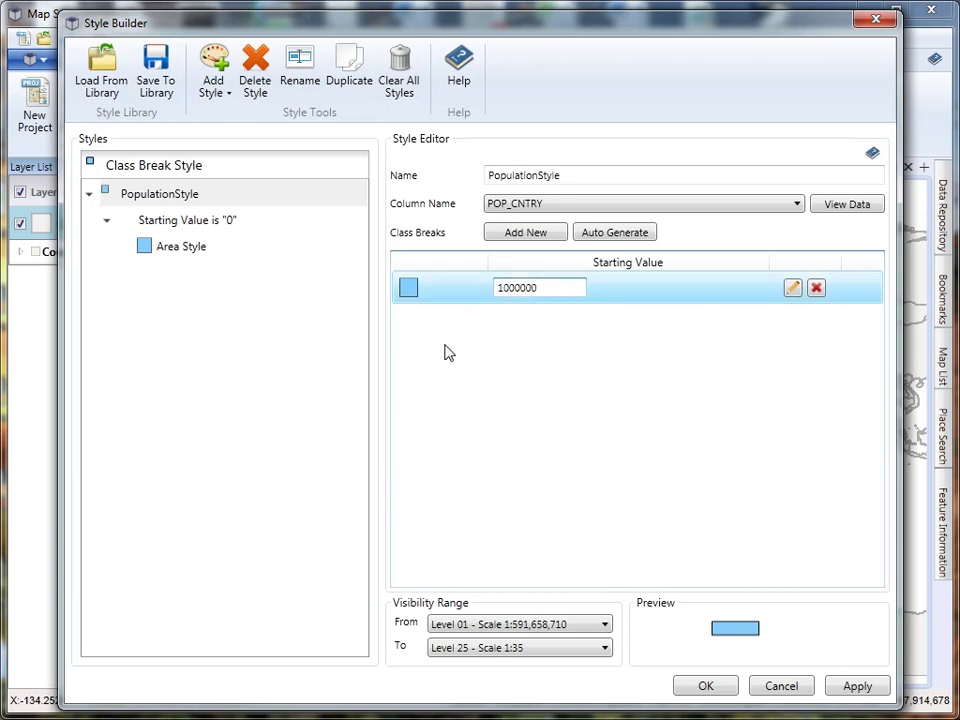
left_click(510, 233)
left_click(510, 233)
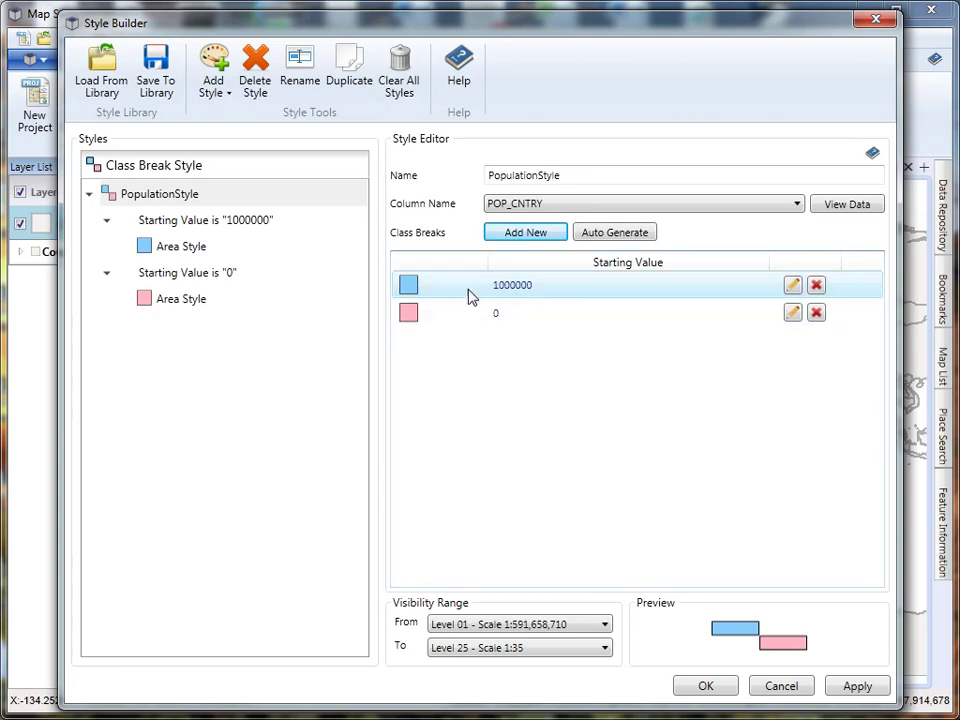
left_click(792, 313)
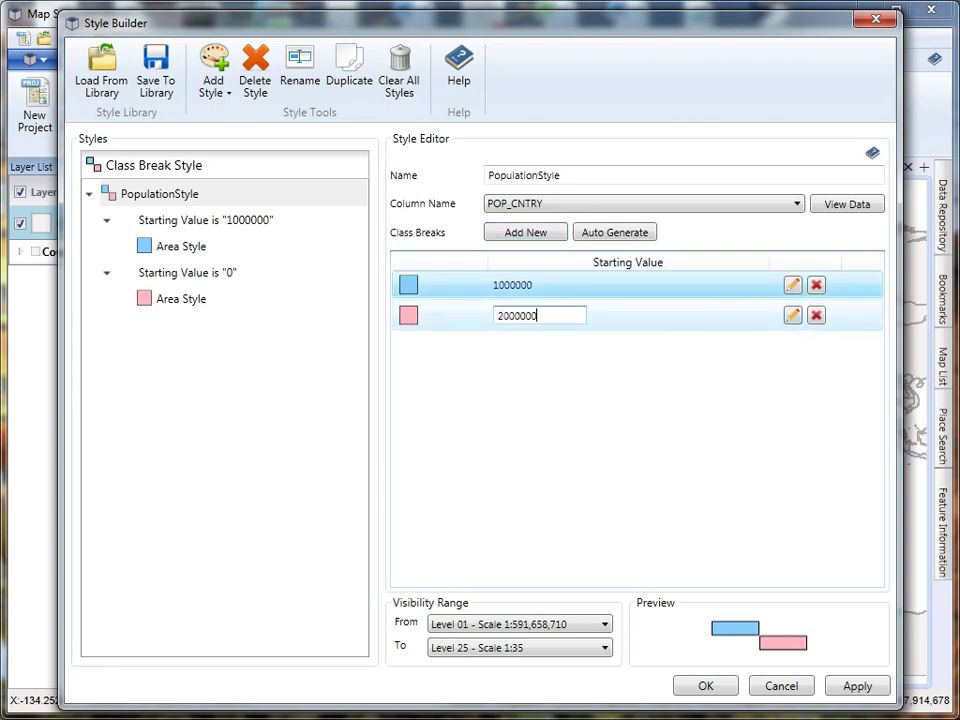
type("2000000")
key("Return")
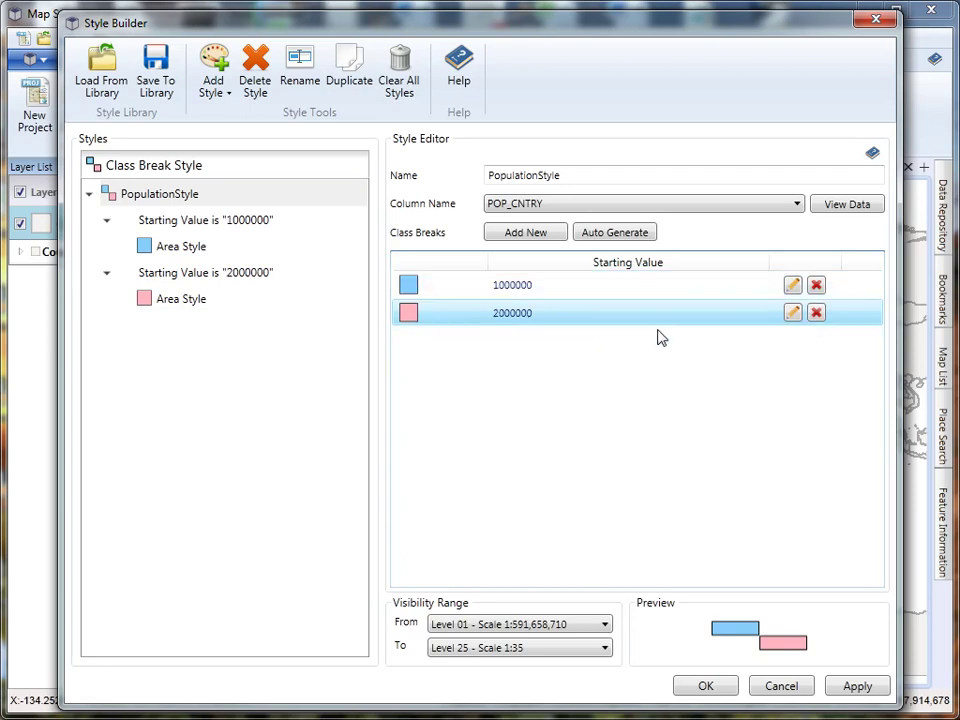
Delete both manually added class breaks from PopulationStyle
left_click(816, 313)
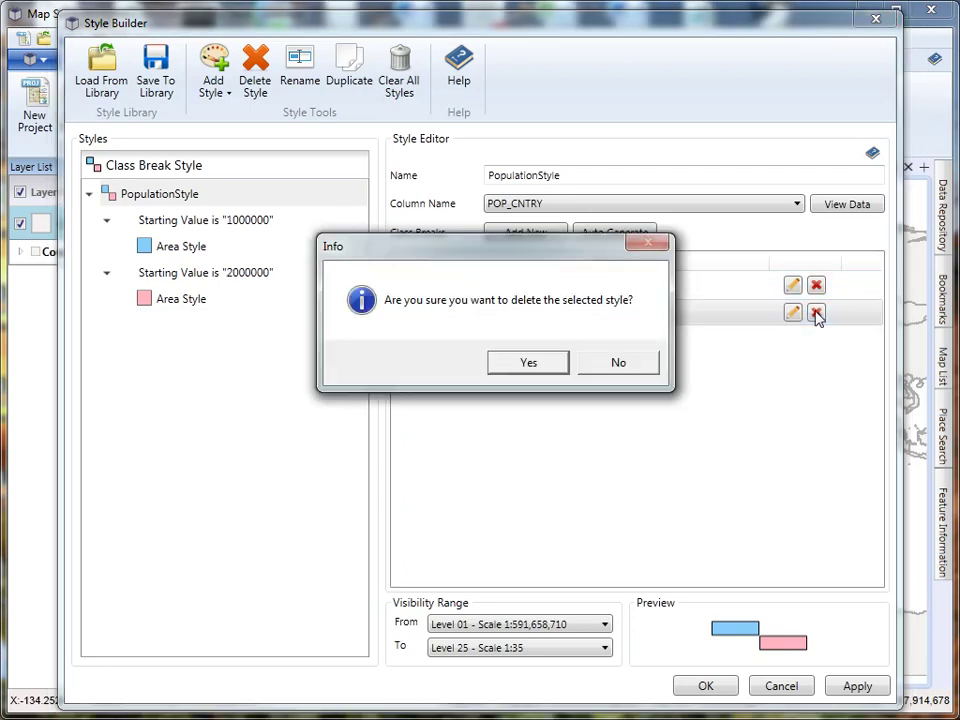
left_click(499, 364)
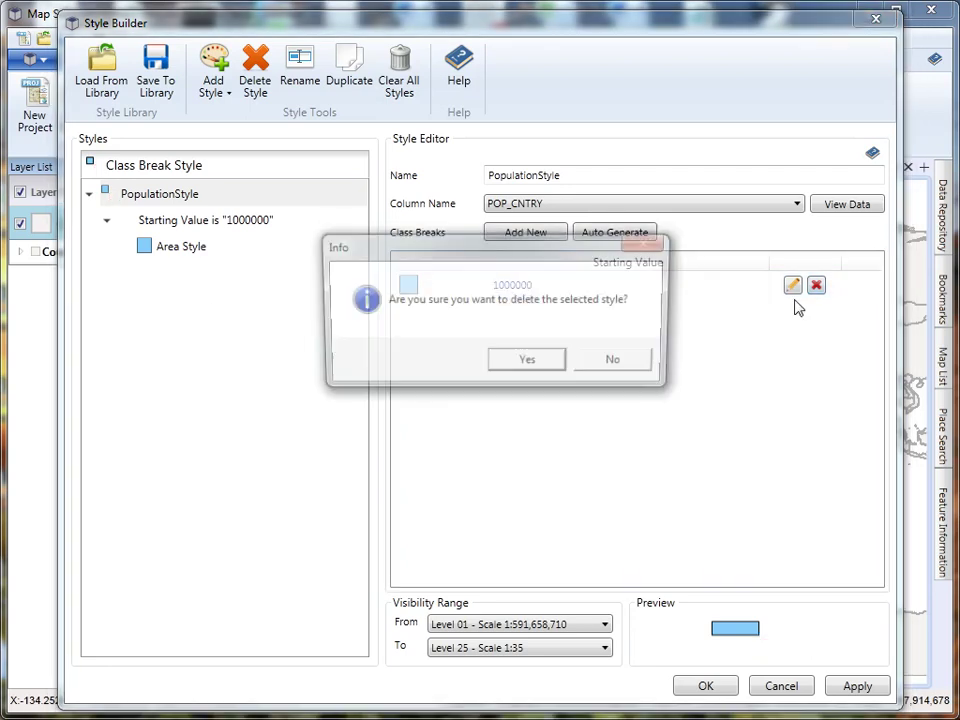
left_click(548, 366)
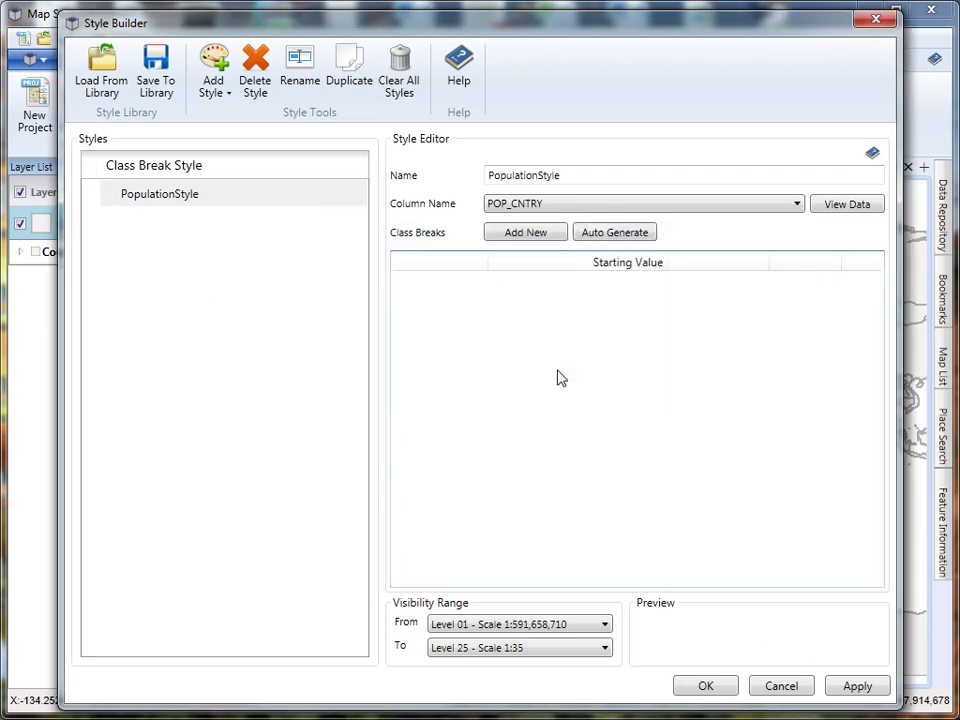
Set up automatic class breaks with 5 equally sized classes, lowest value 0 and highest value 500,000,000
left_click(615, 233)
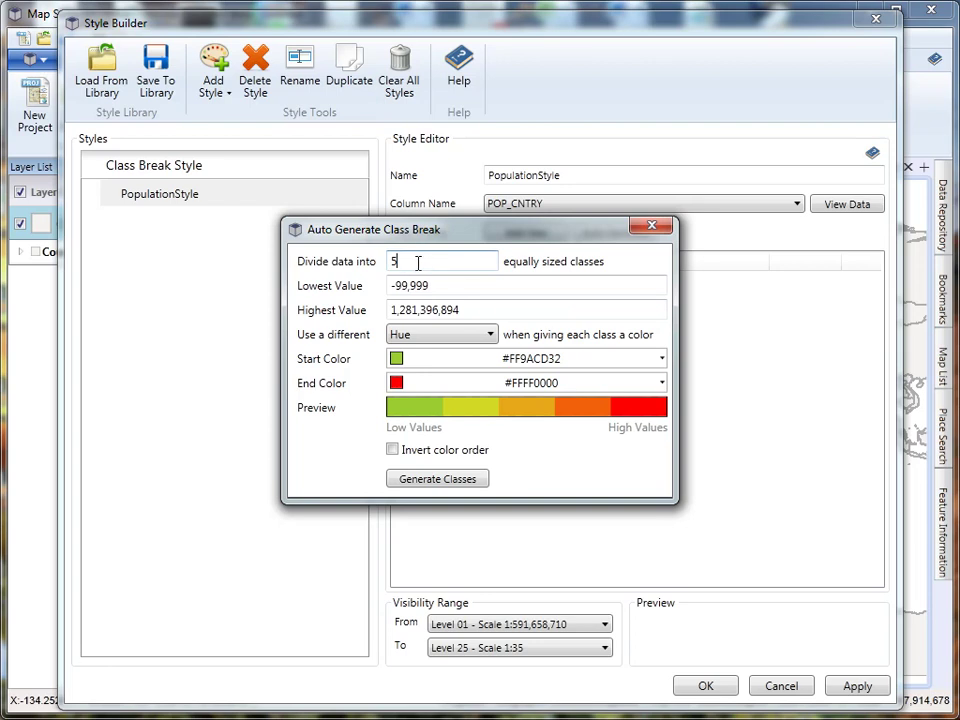
left_click_drag(437, 280, 367, 288)
type("0")
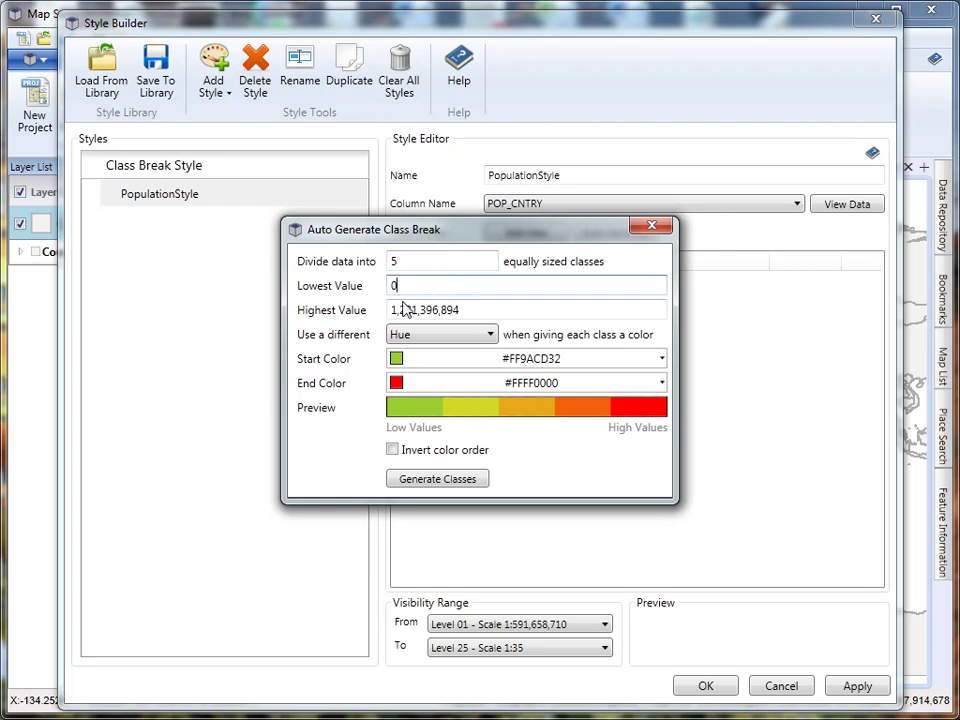
left_click_drag(498, 311, 277, 313)
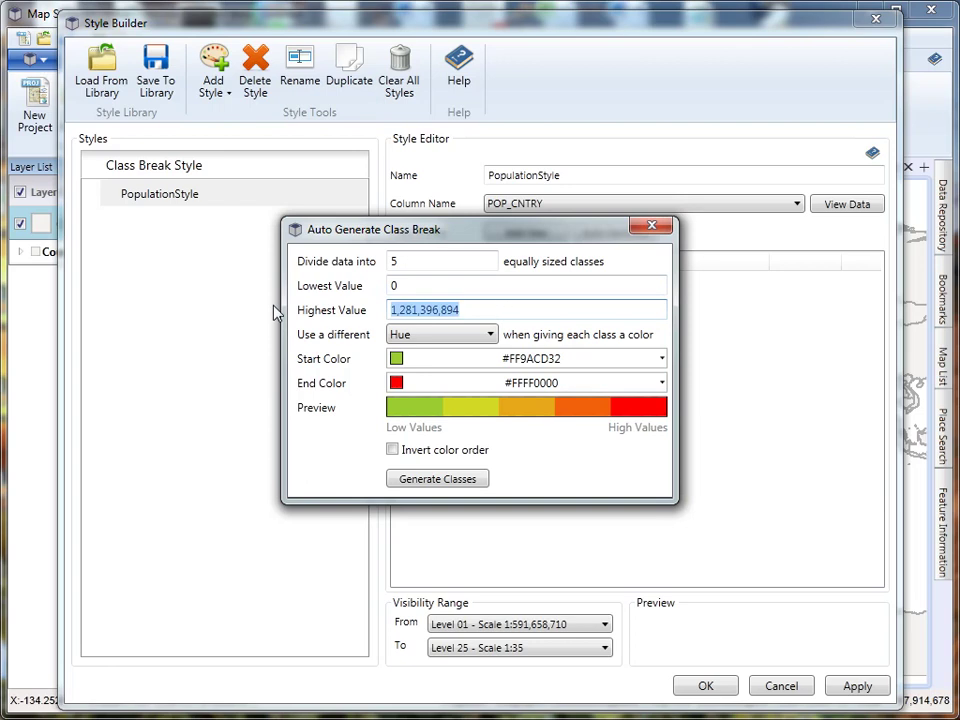
type("50")
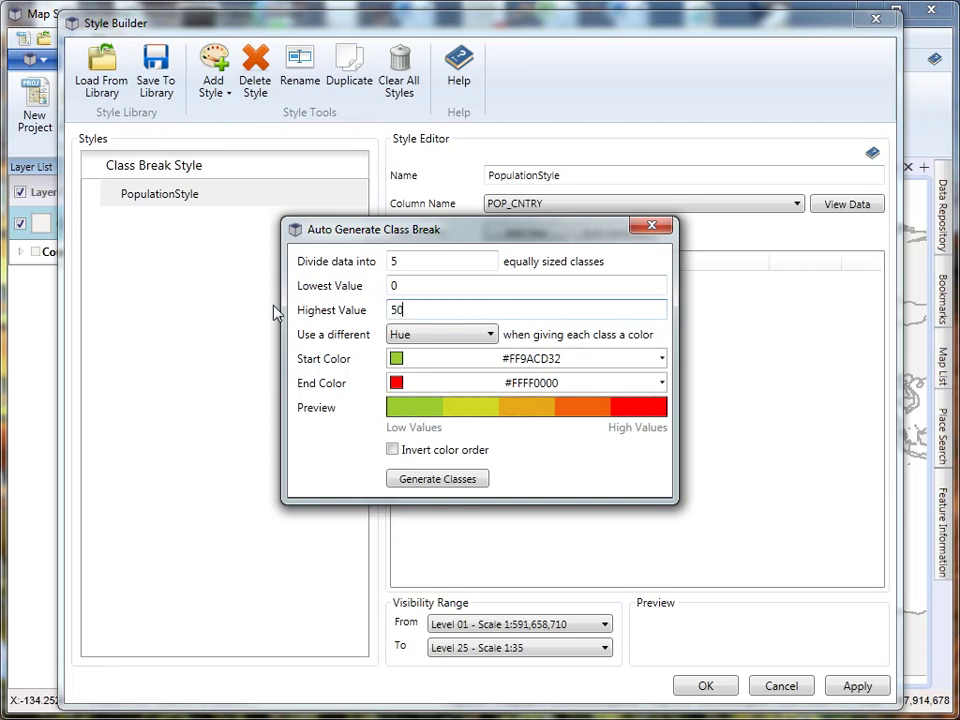
type("0000")
Generate the classes with hue variation from #FF9ACD32 to #FFFF0000 in non-inverted order, and apply the style to the map
left_click(491, 336)
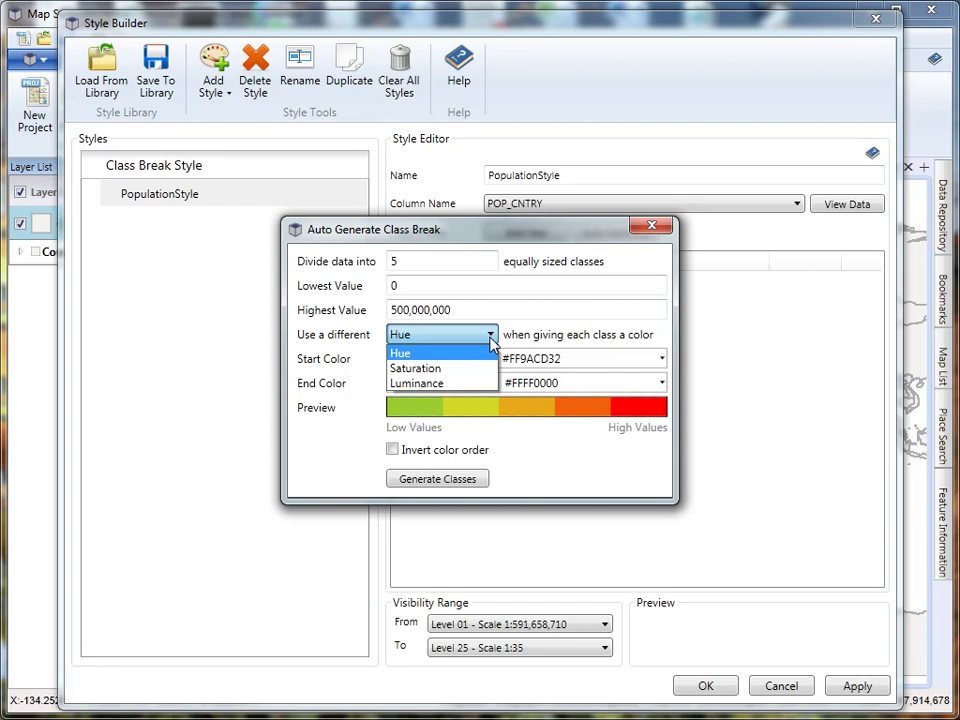
left_click(491, 338)
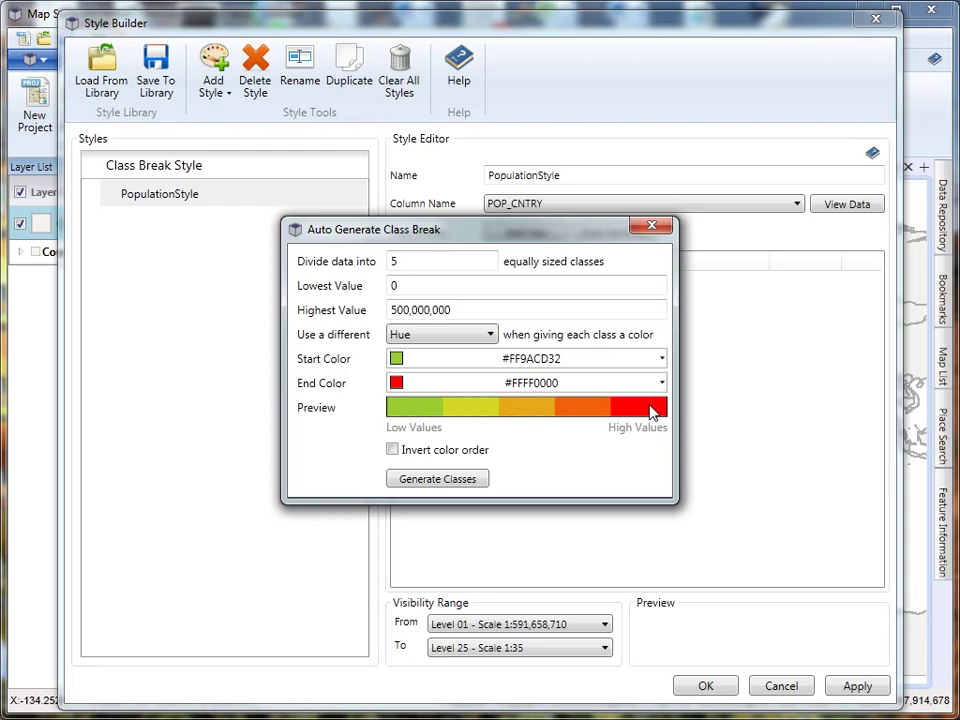
left_click(393, 451)
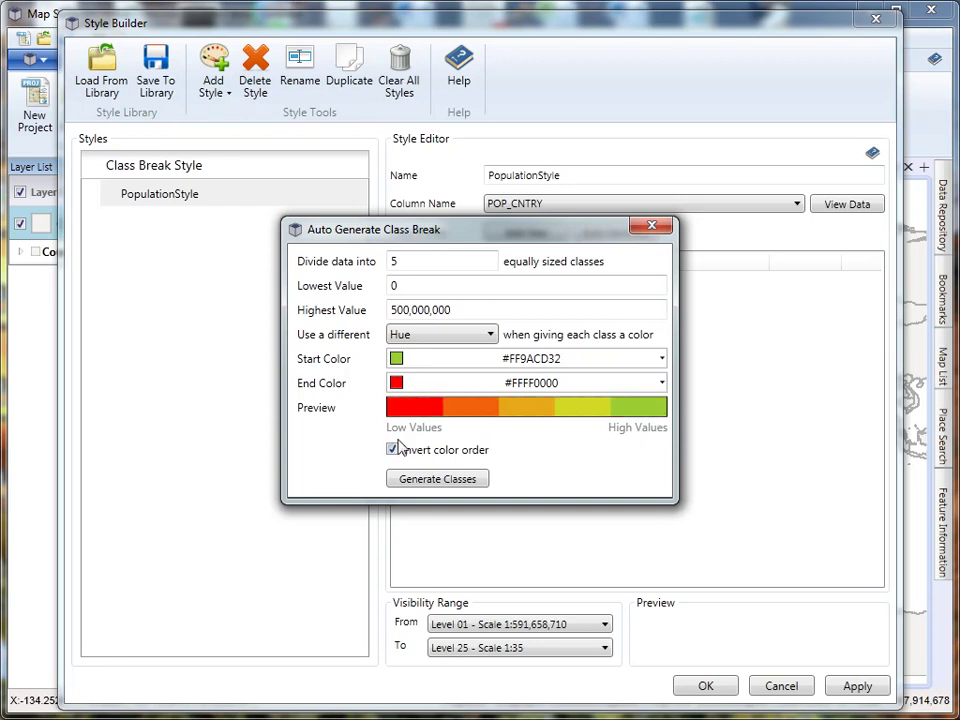
left_click(393, 451)
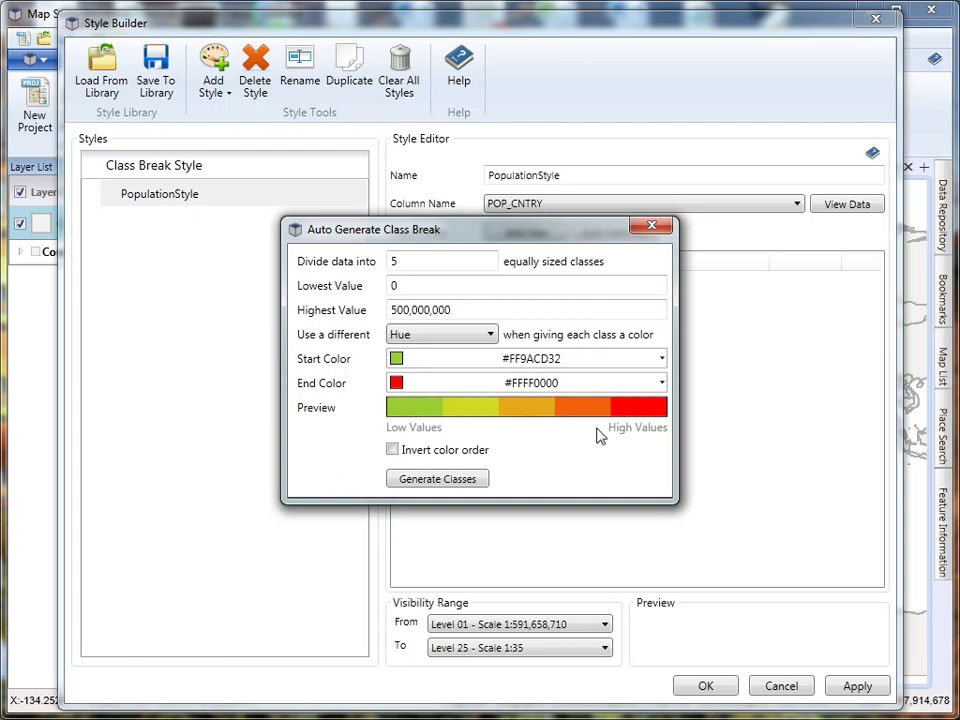
left_click(452, 481)
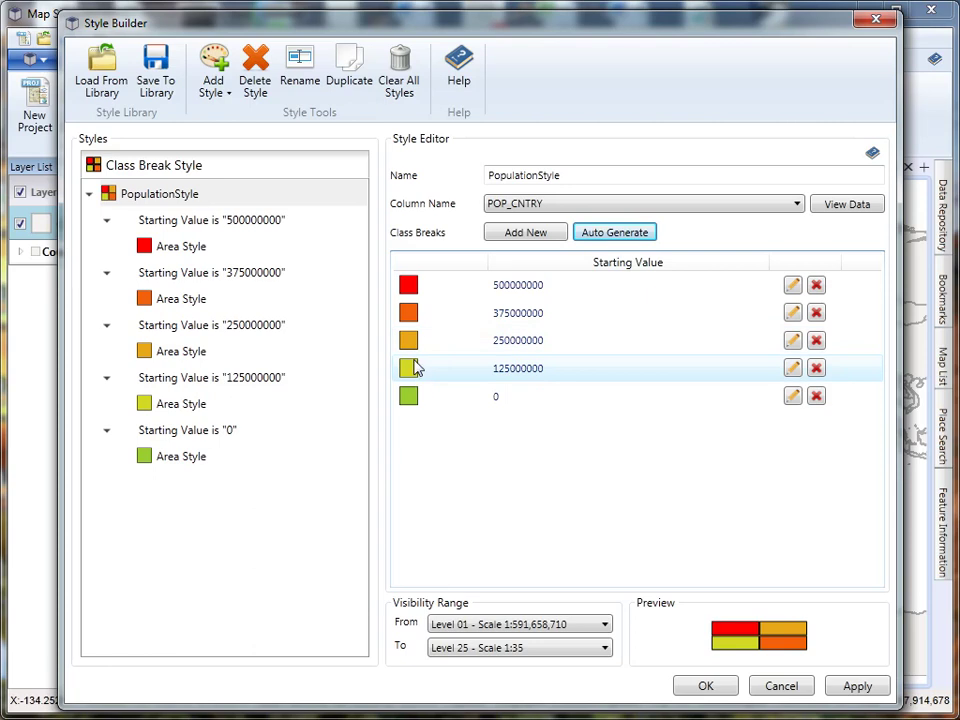
left_click(704, 687)
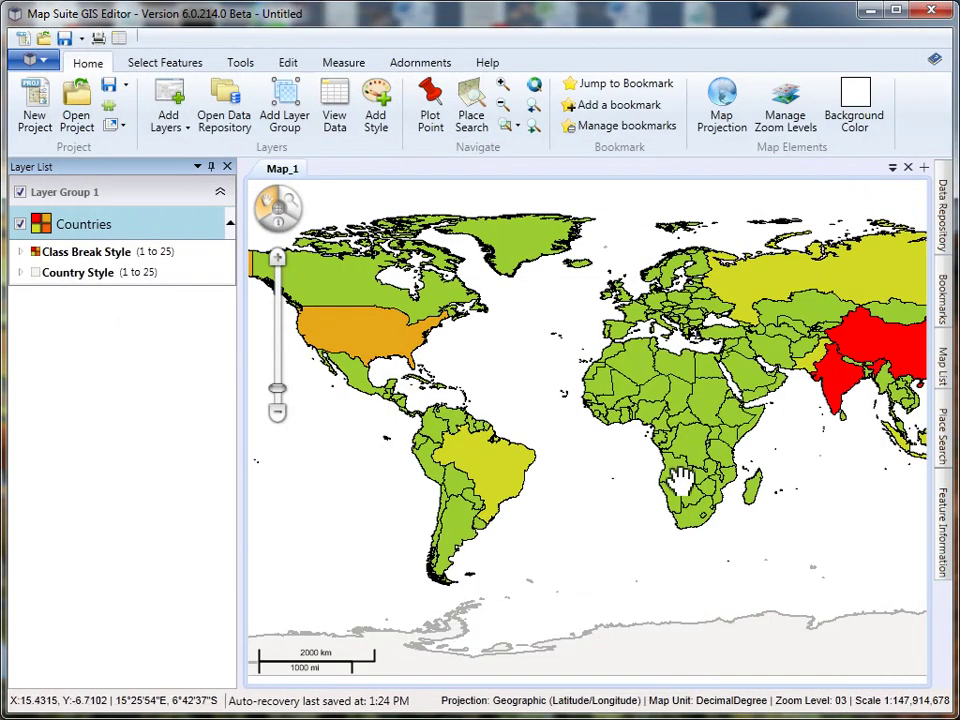
Change the area fill of the class starting at 500000000 to purple #FF9933CC and apply it to the map
left_click_drag(735, 434, 710, 444)
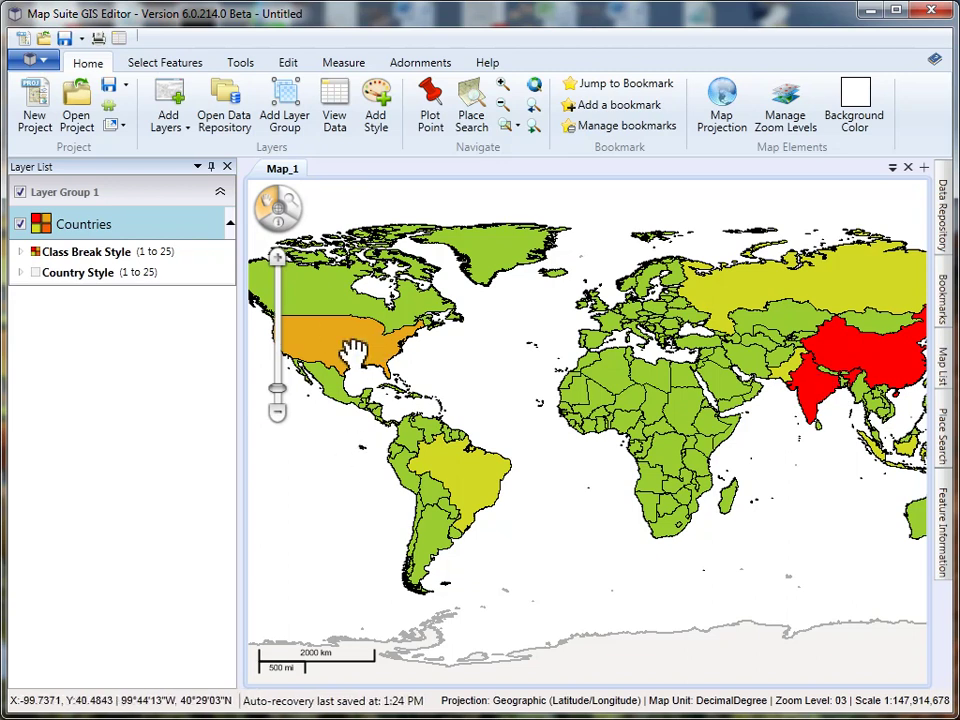
left_click_drag(355, 350, 377, 370)
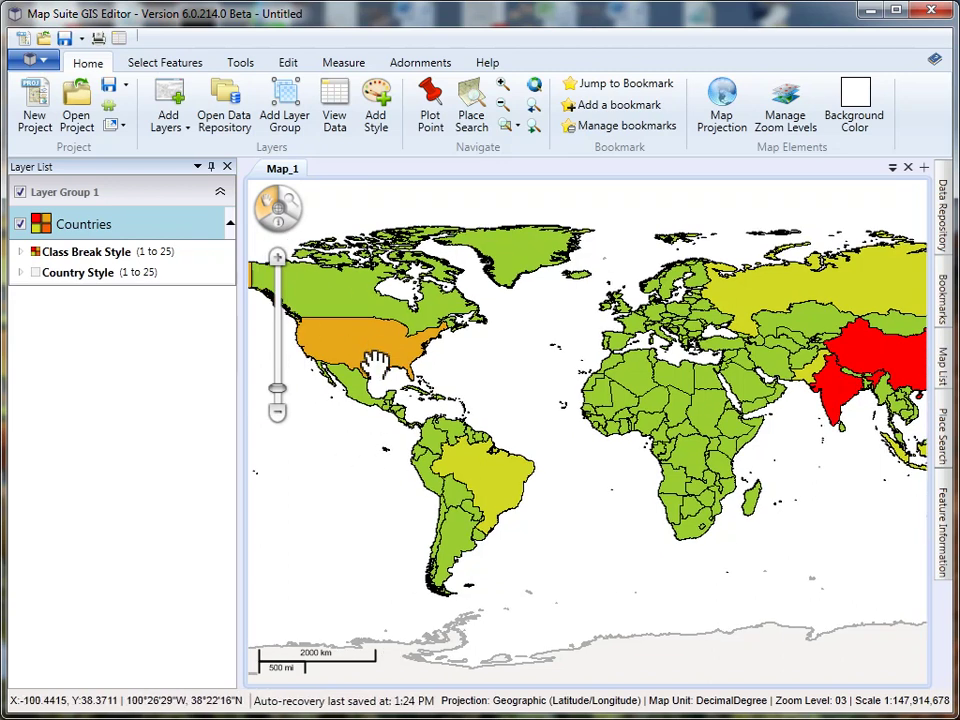
left_click(20, 252)
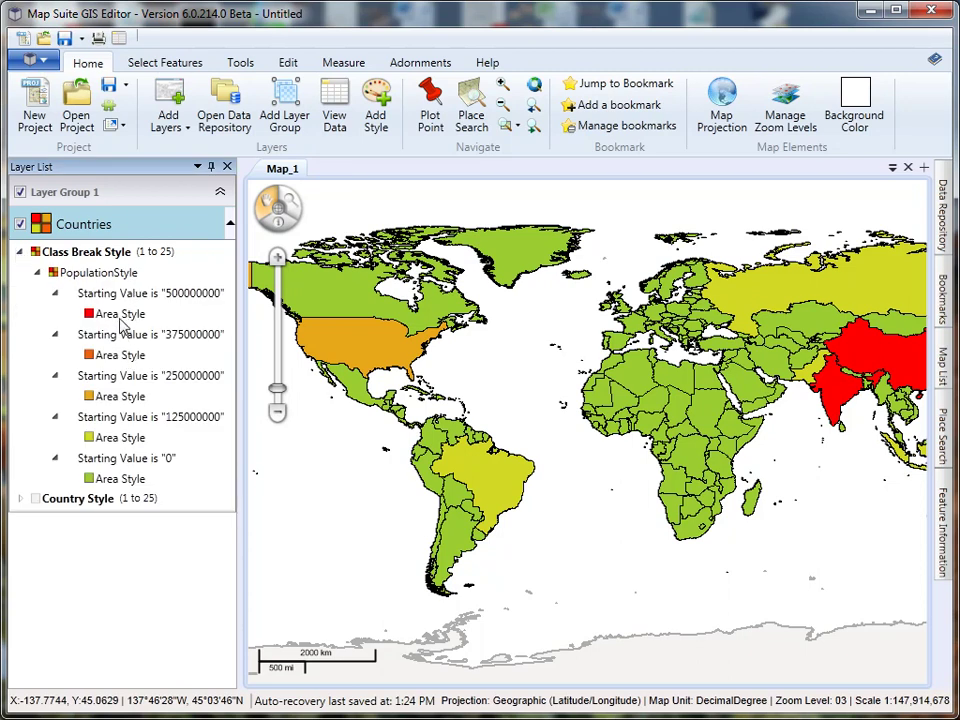
double_click(100, 314)
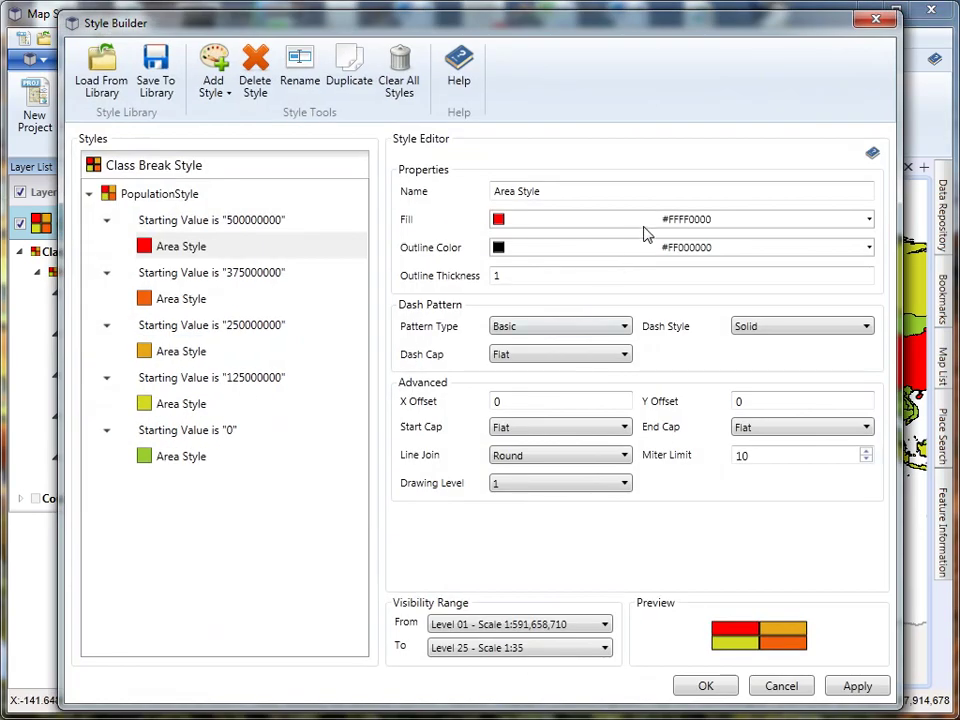
left_click(648, 224)
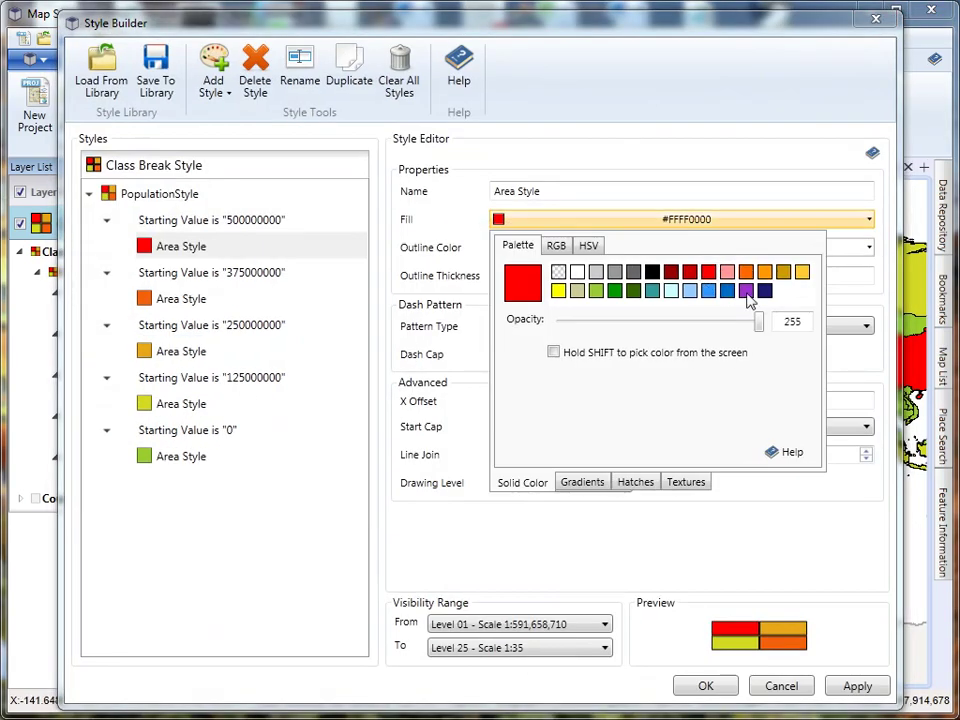
left_click(746, 290)
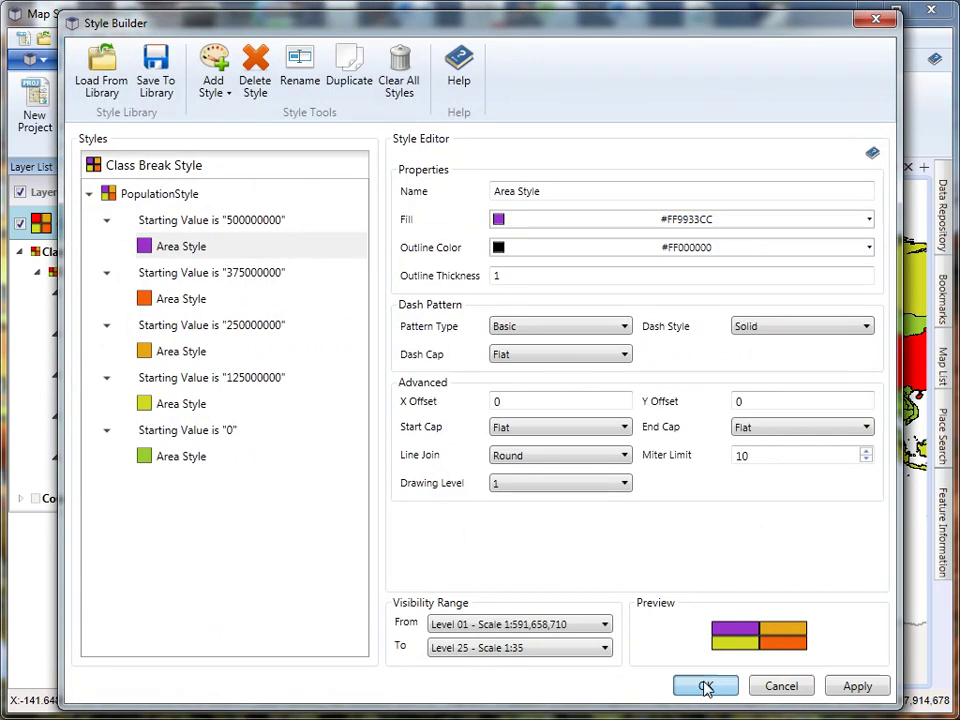
left_click(712, 685)
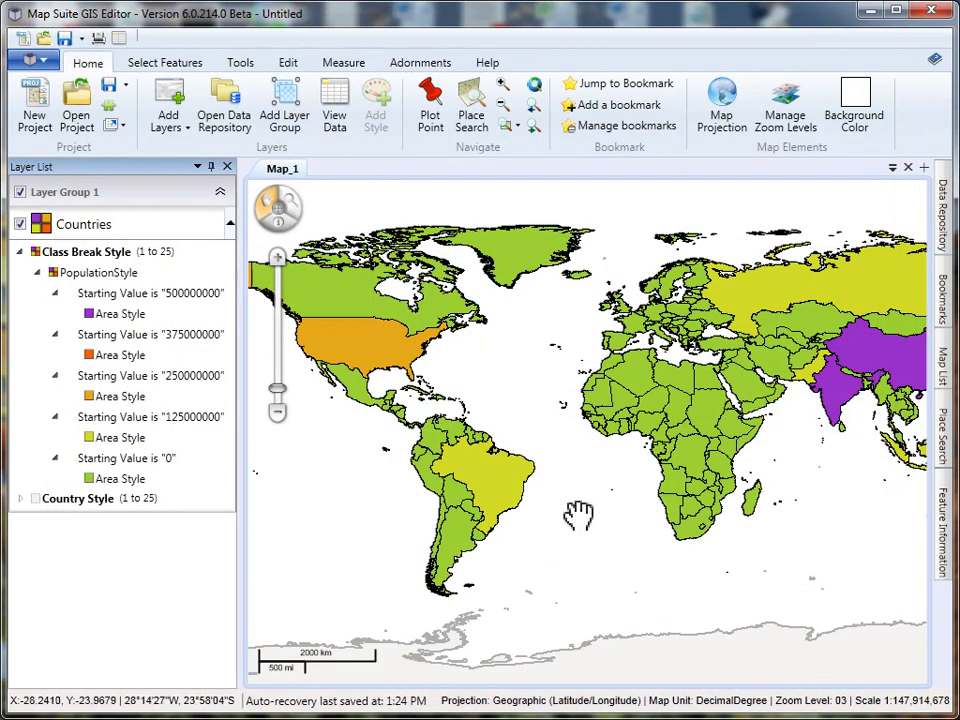
left_click_drag(695, 447, 670, 427)
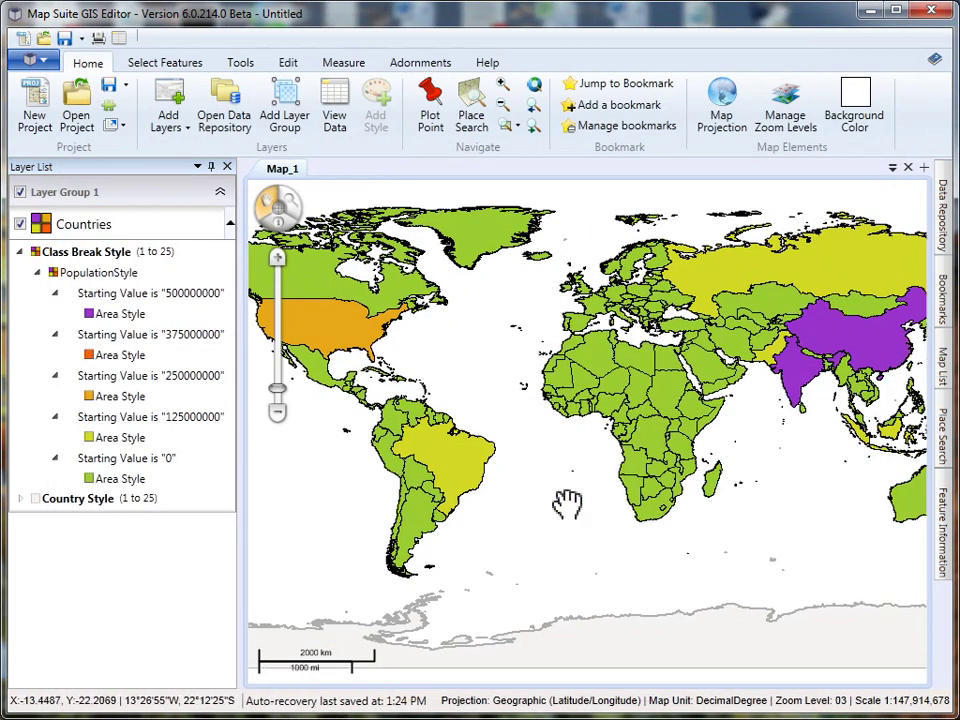